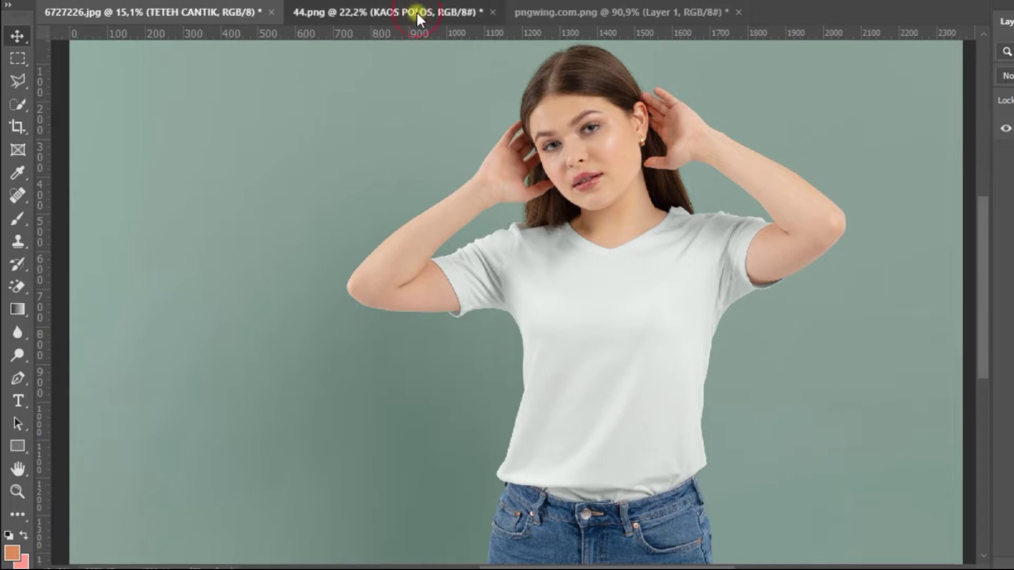
- Drag the Tom and Jerry logo from pngwing.com.png onto the shirt in 6727226.jpg as a new layer
left_click(618, 12)
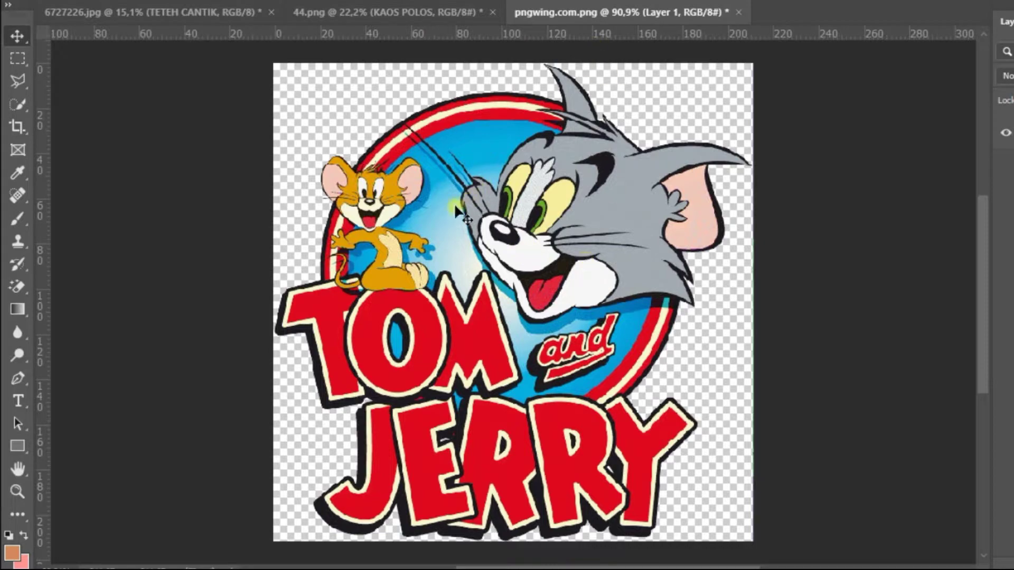
left_click_drag(520, 288, 235, 60)
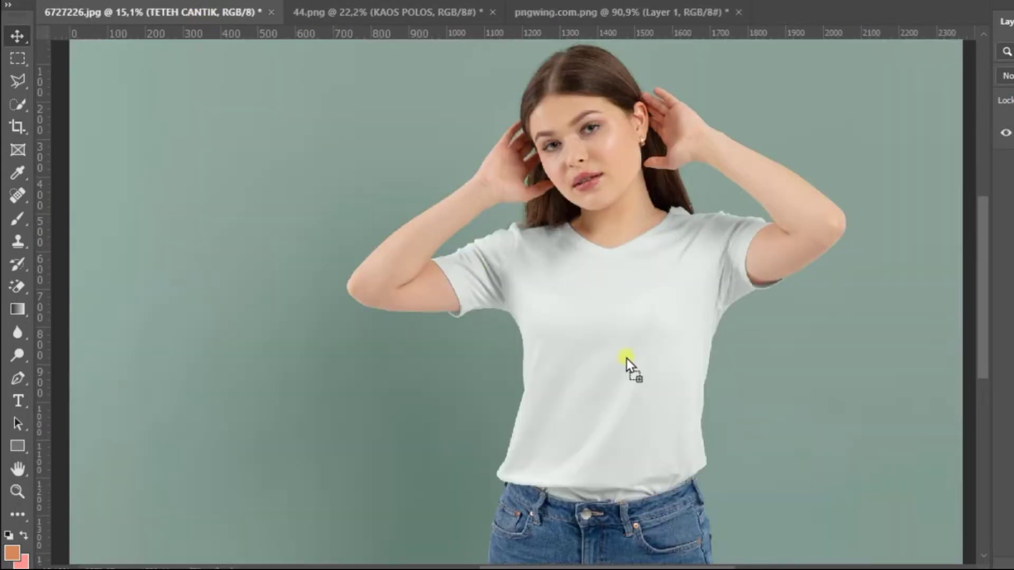
left_click_drag(626, 358, 625, 356)
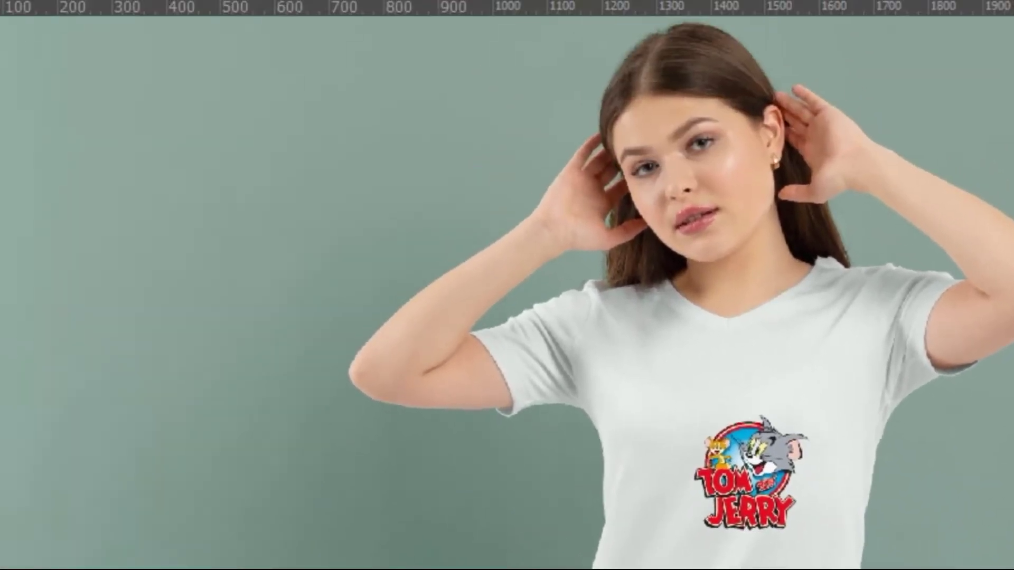
- Free-transform the logo to about 520.9 mm so it covers the shirt front, nudged right and down
left_click(86, 12)
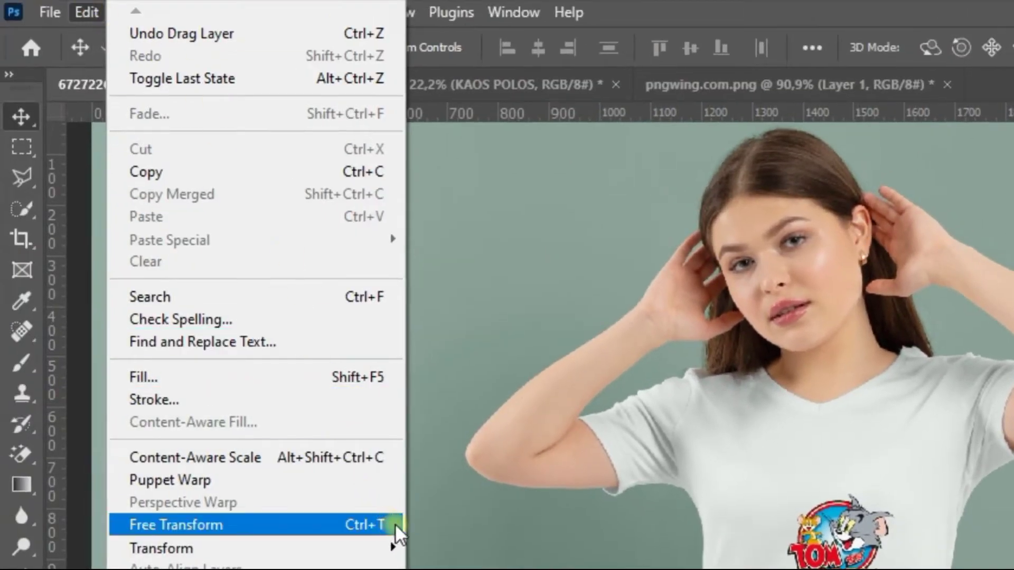
left_click(395, 524)
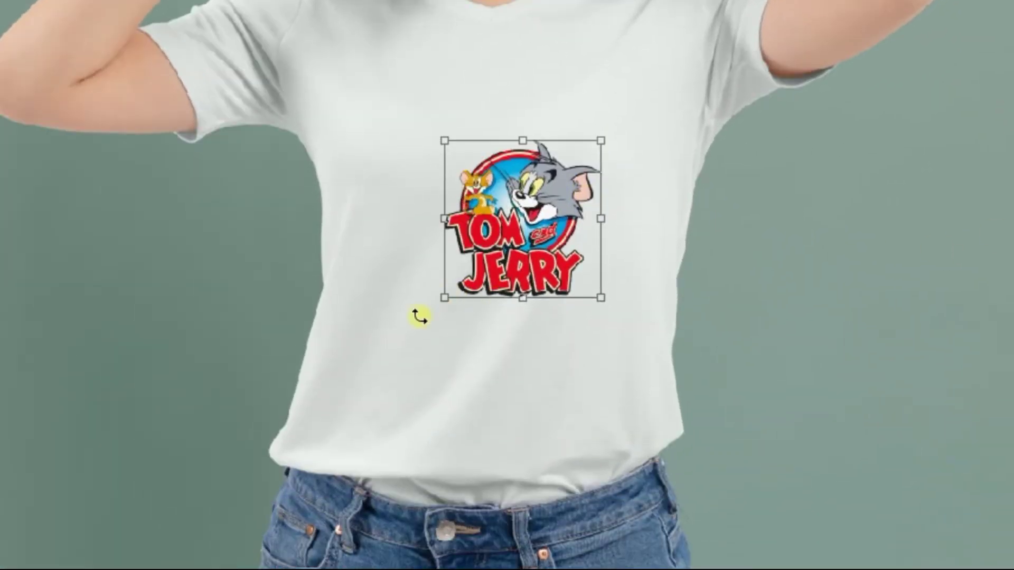
left_click_drag(428, 309, 299, 444)
left_click_drag(600, 140, 687, 66)
left_click_drag(564, 250, 584, 269)
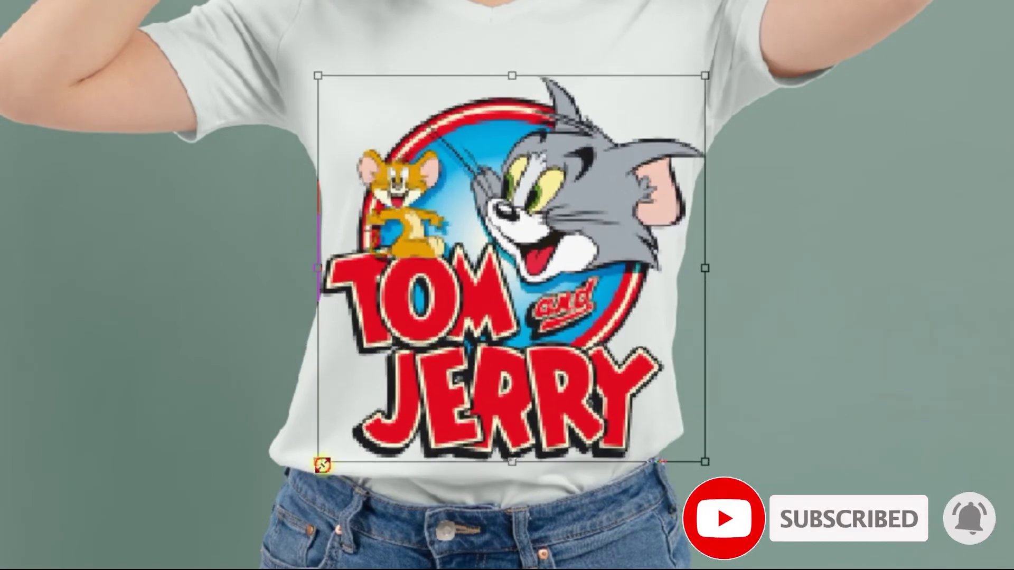
key("Return")
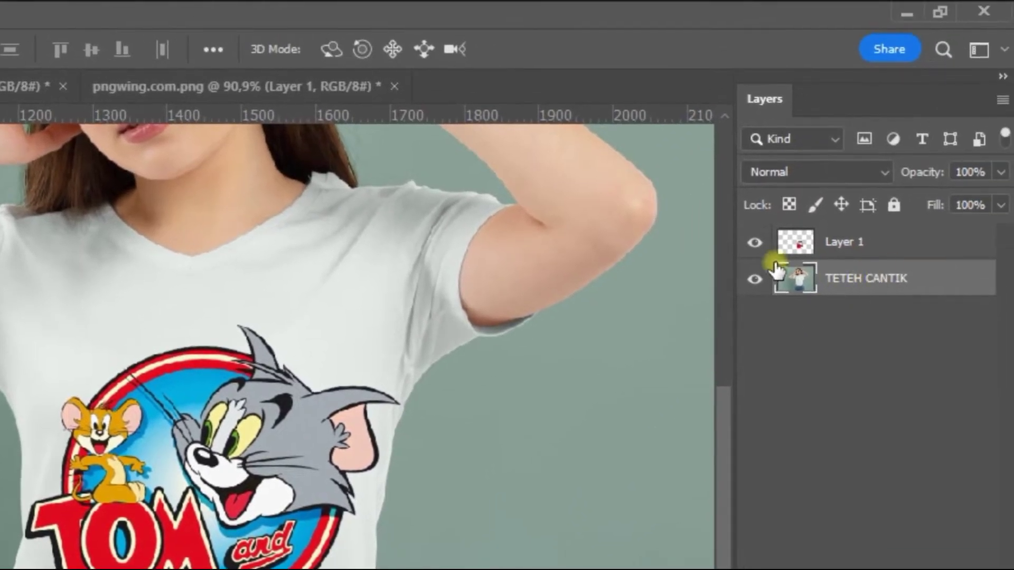
- Hide the logo layer and duplicate TETEH CANTIK as TETEH CANTIK copy
left_click(758, 243)
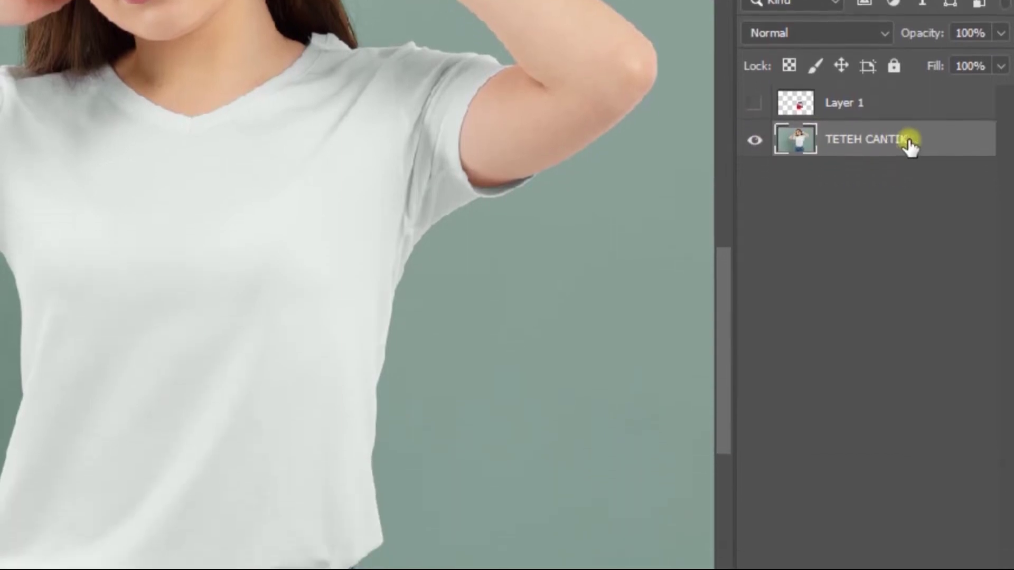
mouse_move(905, 280)
left_mouse_down()
mouse_move(949, 143)
mouse_move(945, 549)
left_mouse_up()
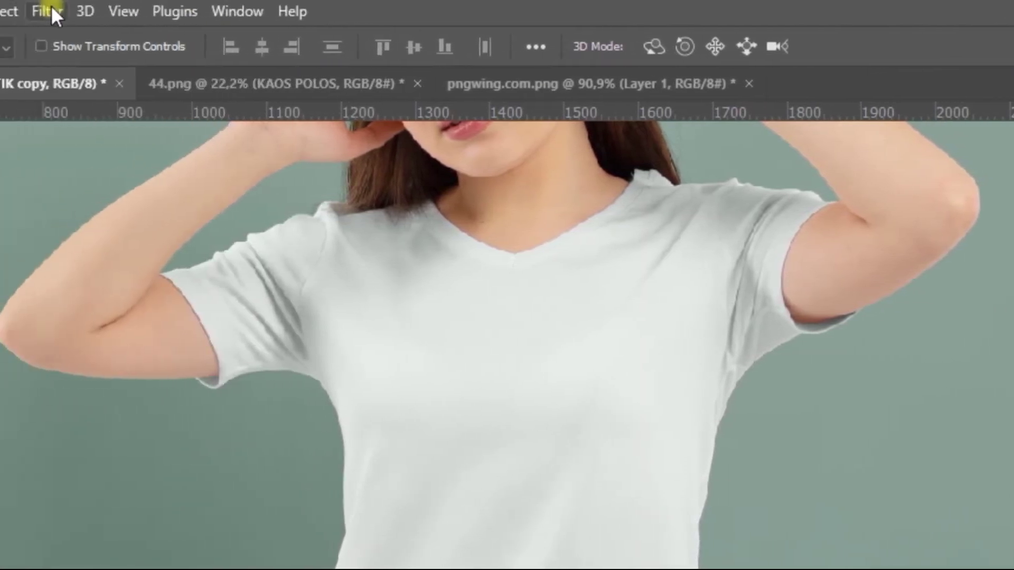
left_click(230, 11)
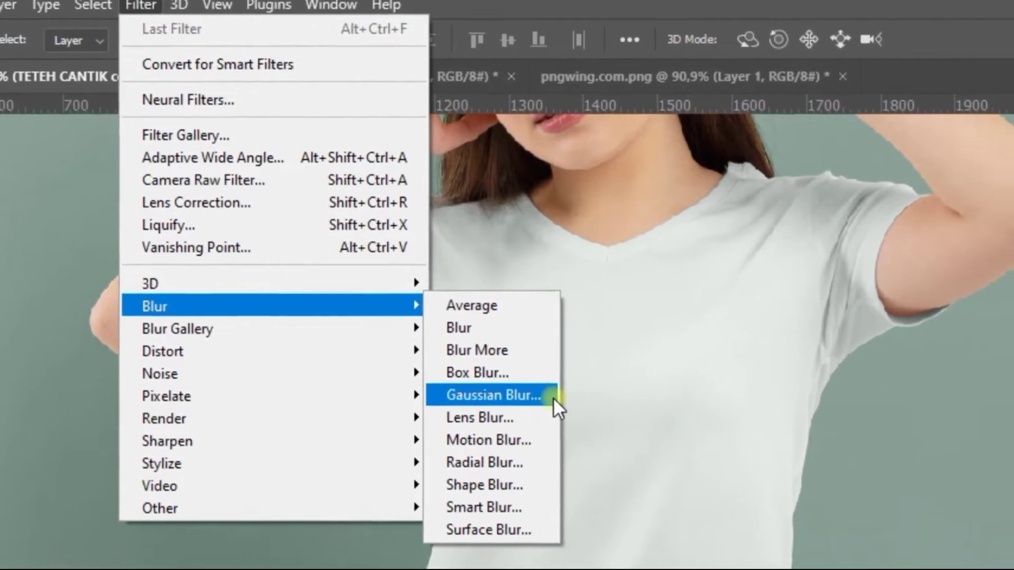
- Apply a 20-pixel Gaussian Blur to the TETEH CANTIK copy layer
mouse_move(364, 314)
left_click(626, 405)
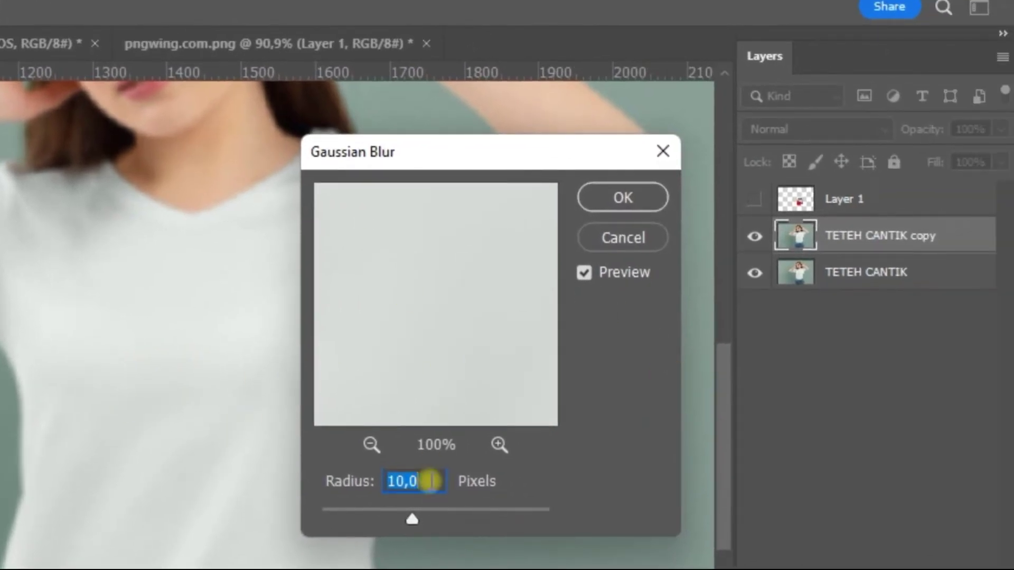
type("20")
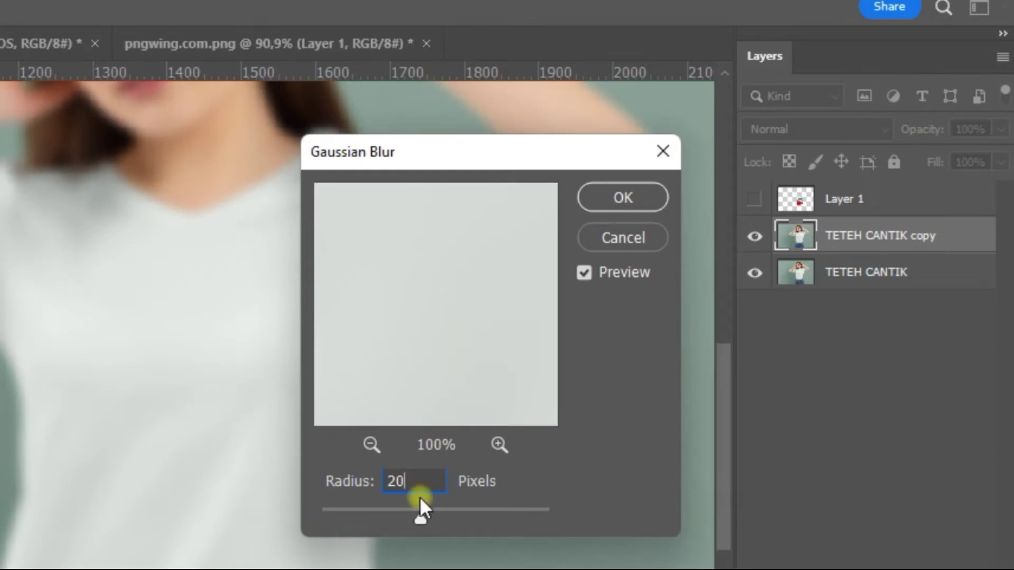
left_click(608, 195)
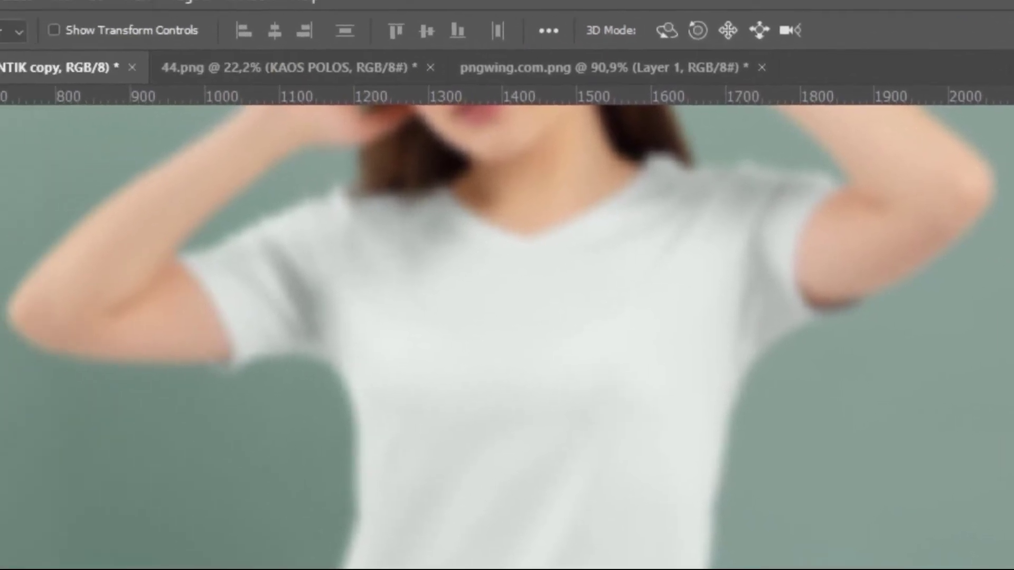
left_click(52, 13)
- Save the blurred document as DISPLACEMENT MAP.psd in the Downloads folder
left_click(144, 296)
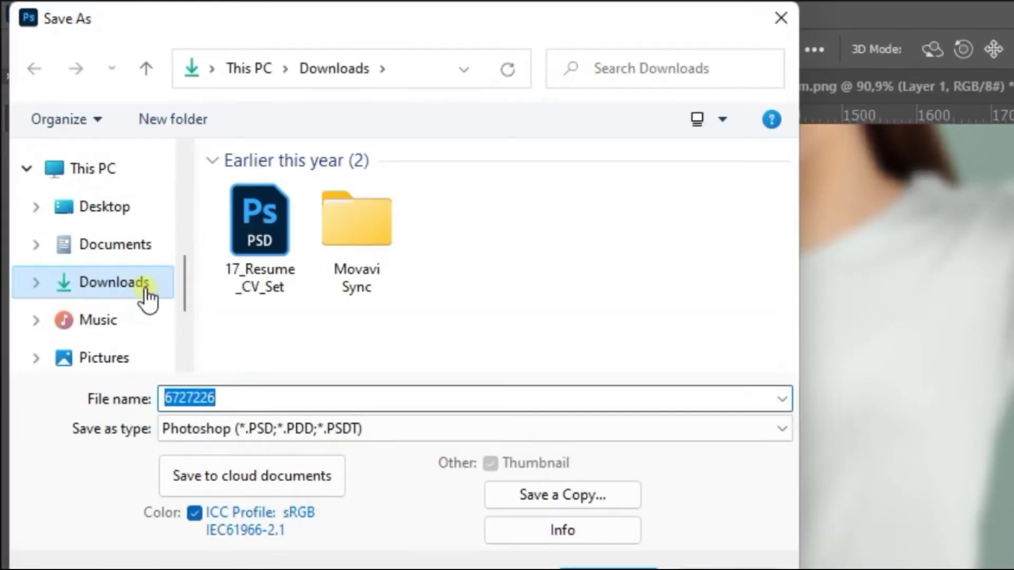
left_click(137, 227)
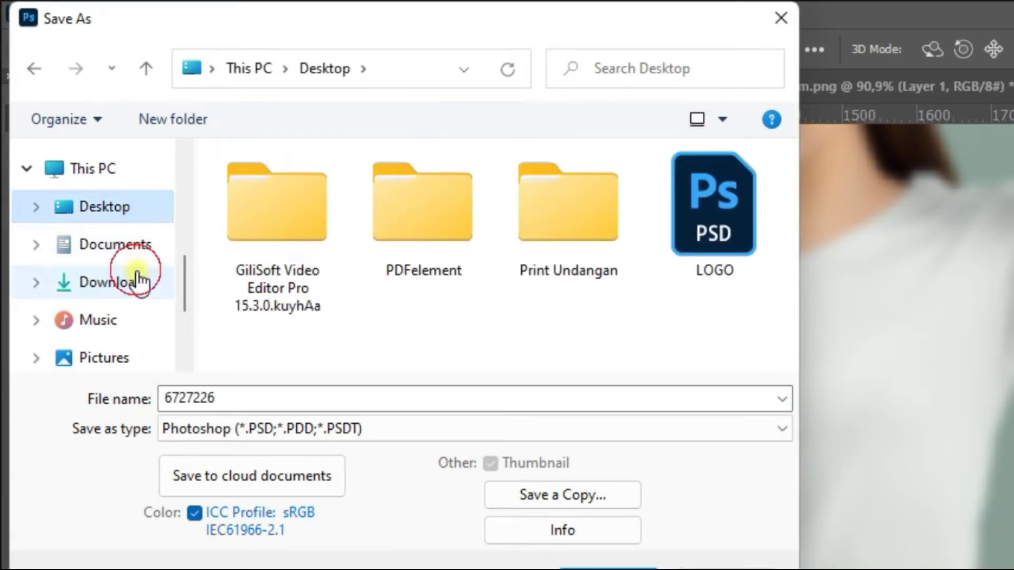
left_click(135, 279)
double_click(244, 398)
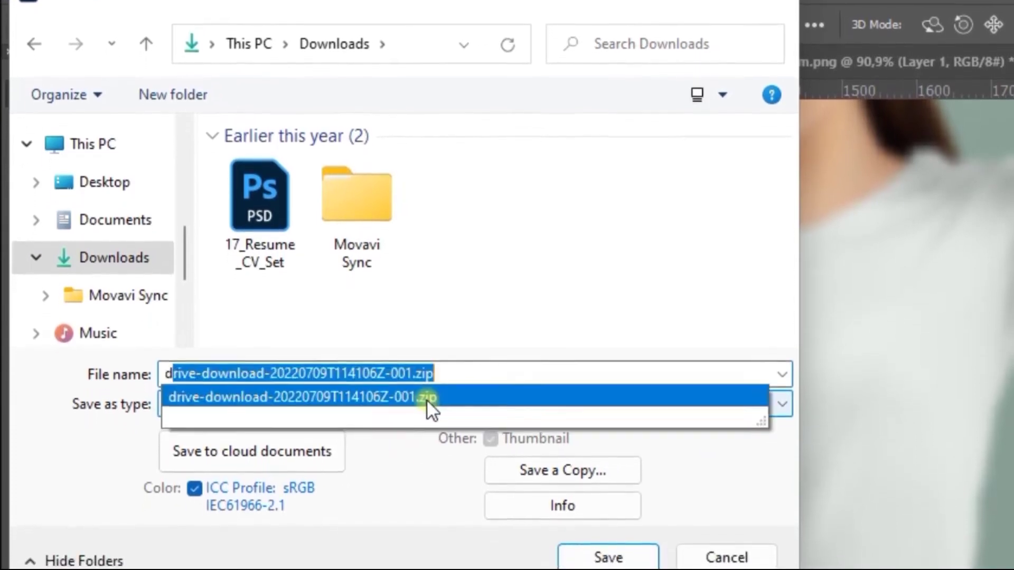
type("DISPLACEMENT MAP")
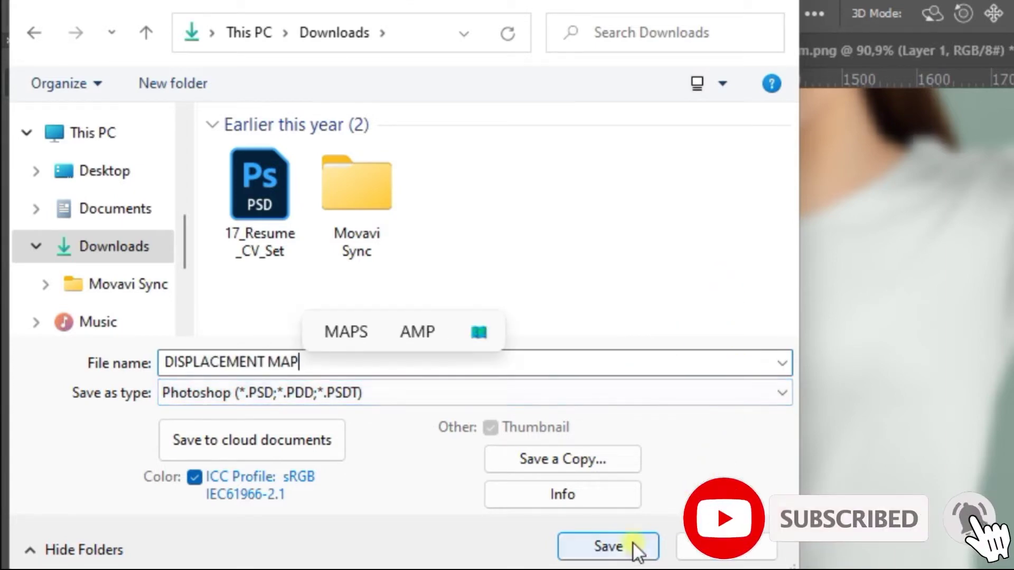
left_click(639, 554)
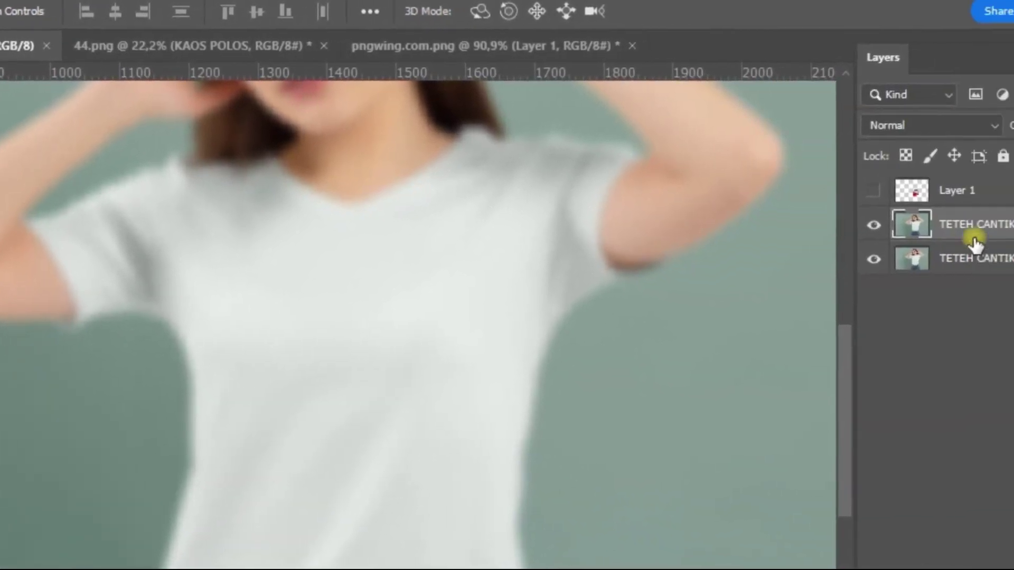
- Delete TETEH CANTIK copy, make the logo layer visible again and rename it TOM & JERRY
left_click_drag(974, 241, 979, 547)
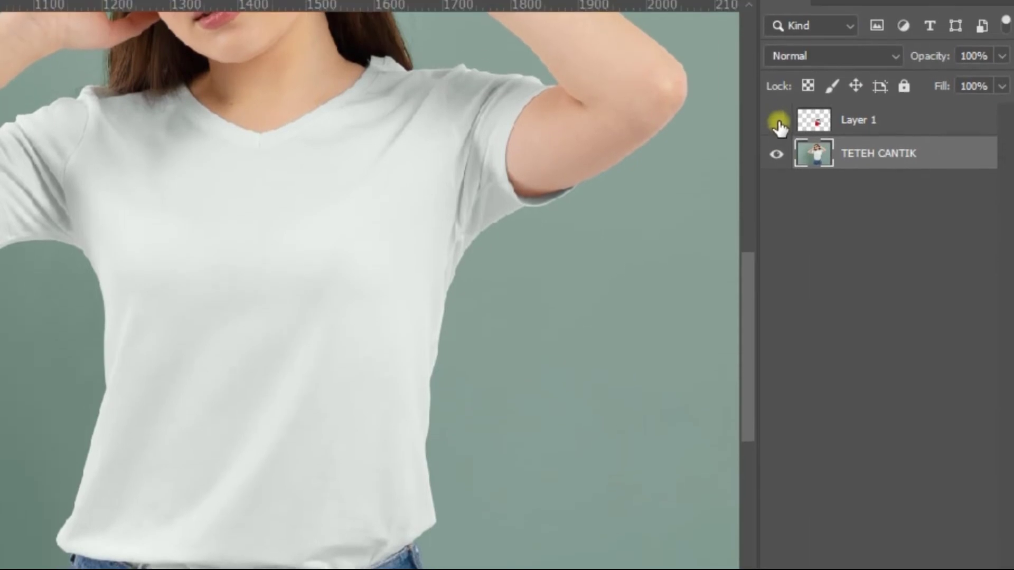
left_click(778, 123)
double_click(869, 124)
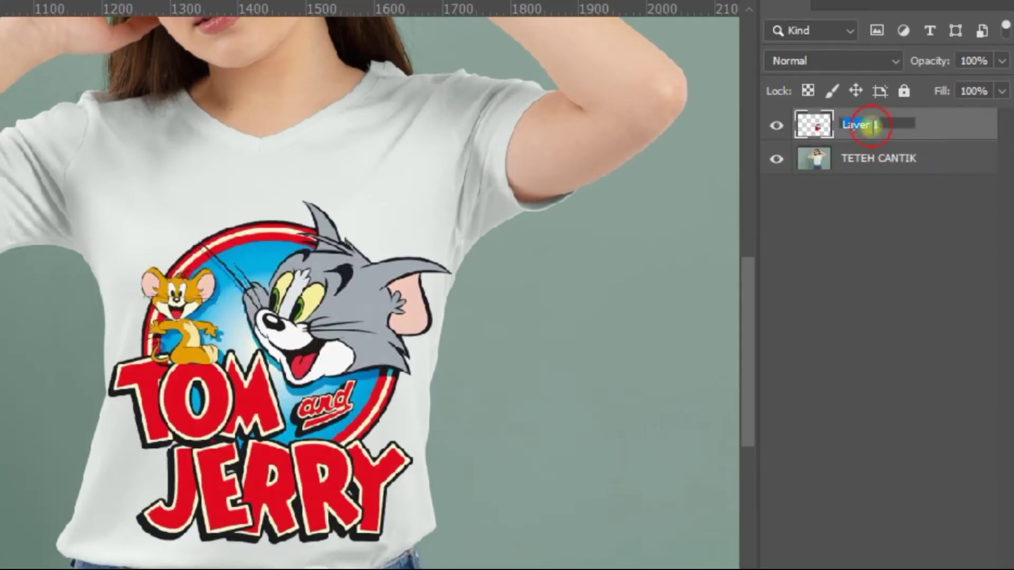
type("TOM ")
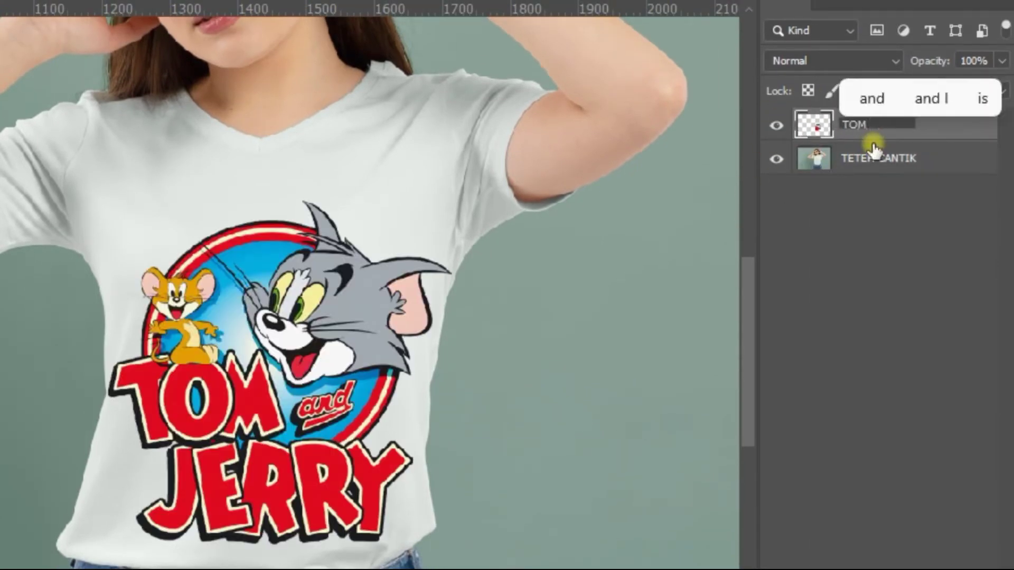
type("& JERRY")
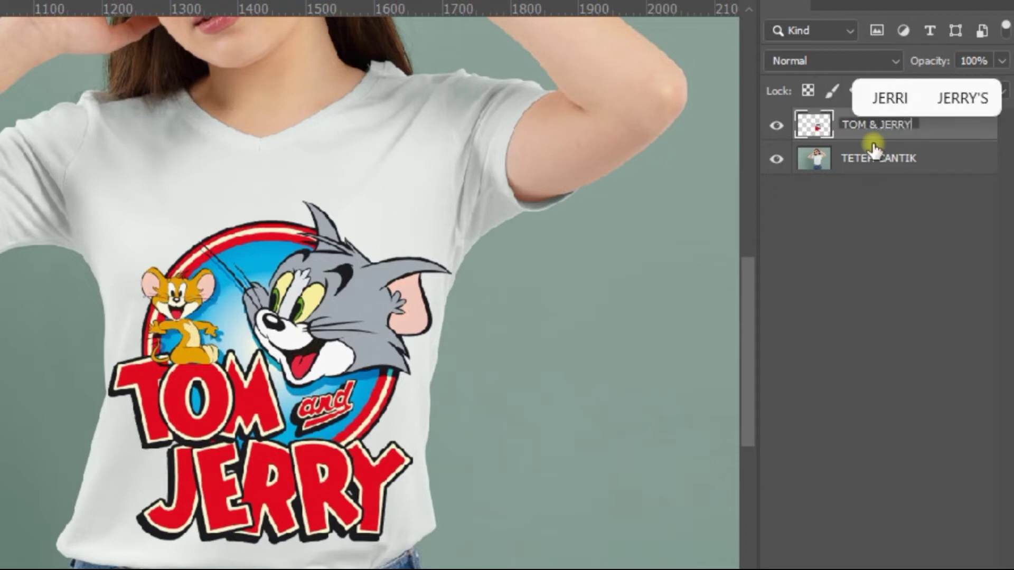
key("Return")
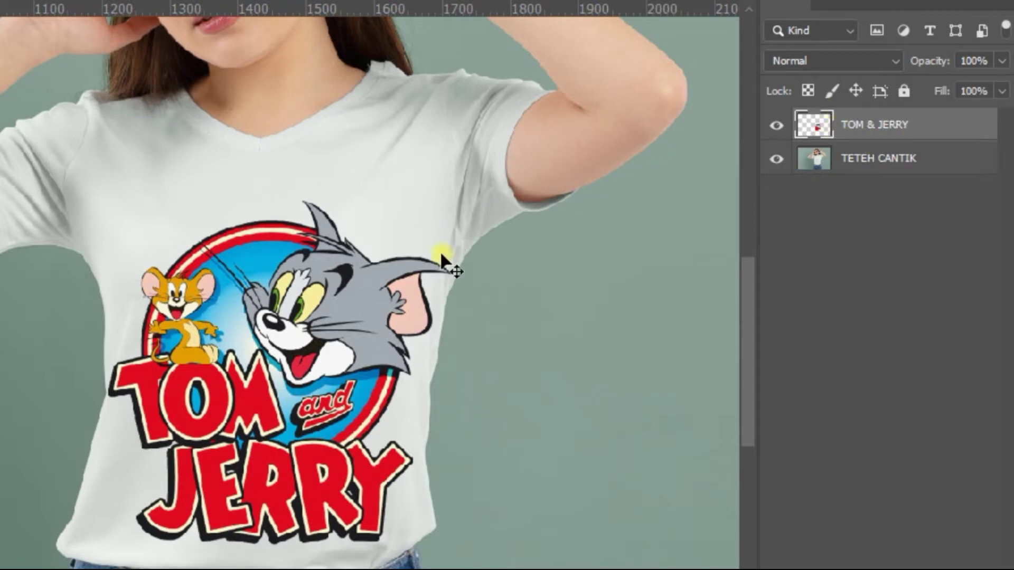
- Warp the logo with a Displace filter at scale 20, using DISPLACEMENT MAP.psd as the map
left_click(11, 61)
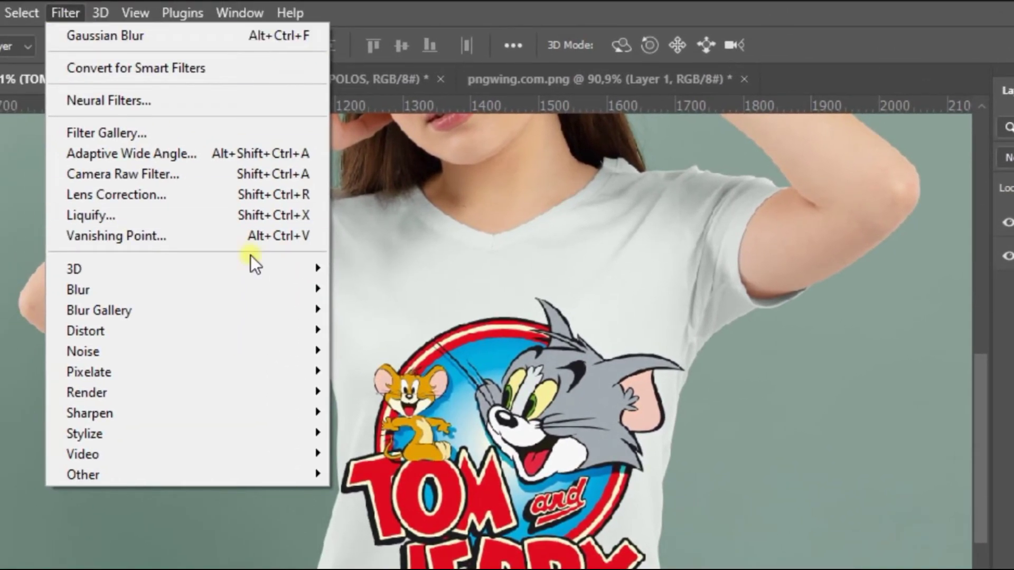
mouse_move(178, 331)
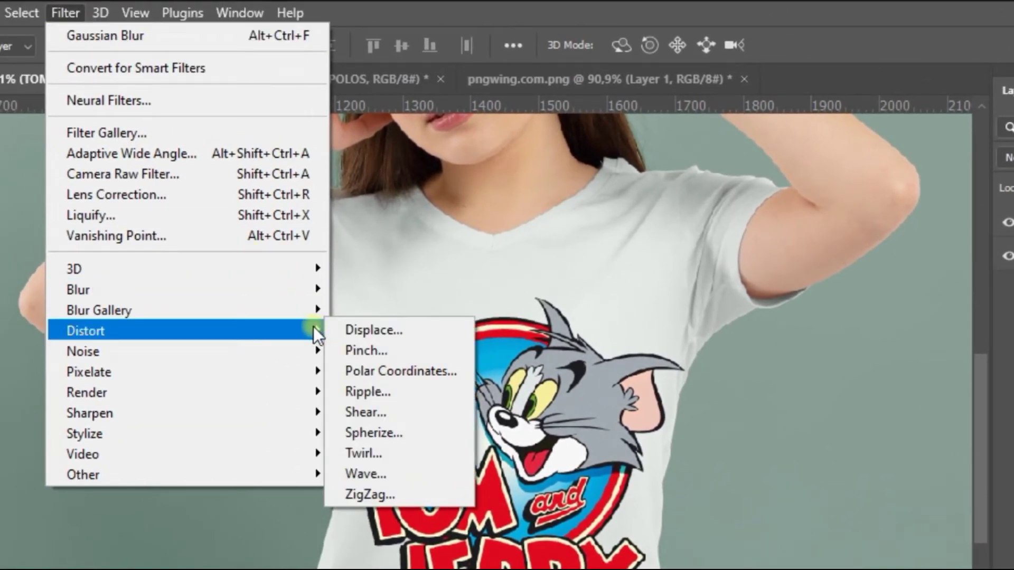
left_click(470, 324)
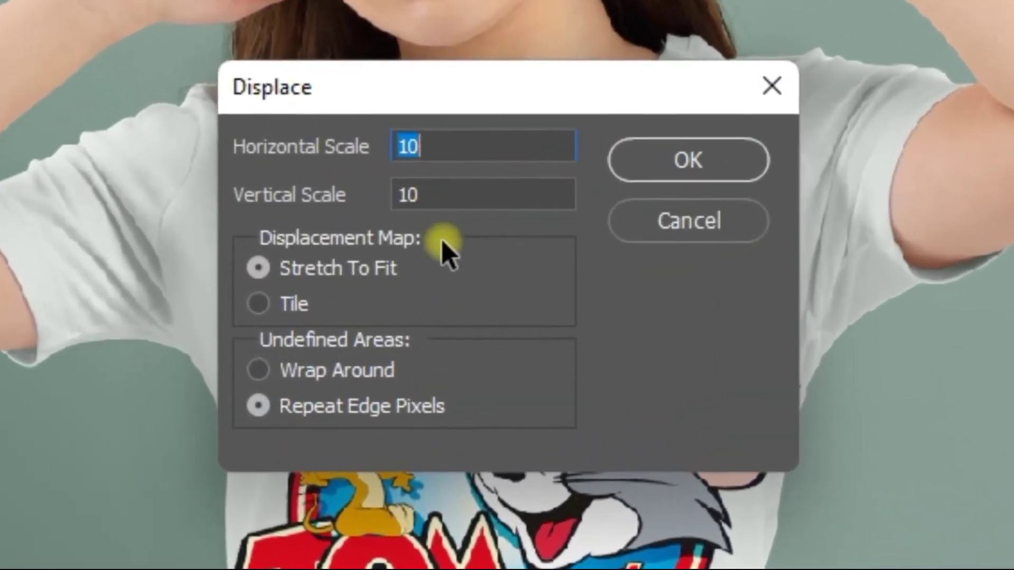
type("2")
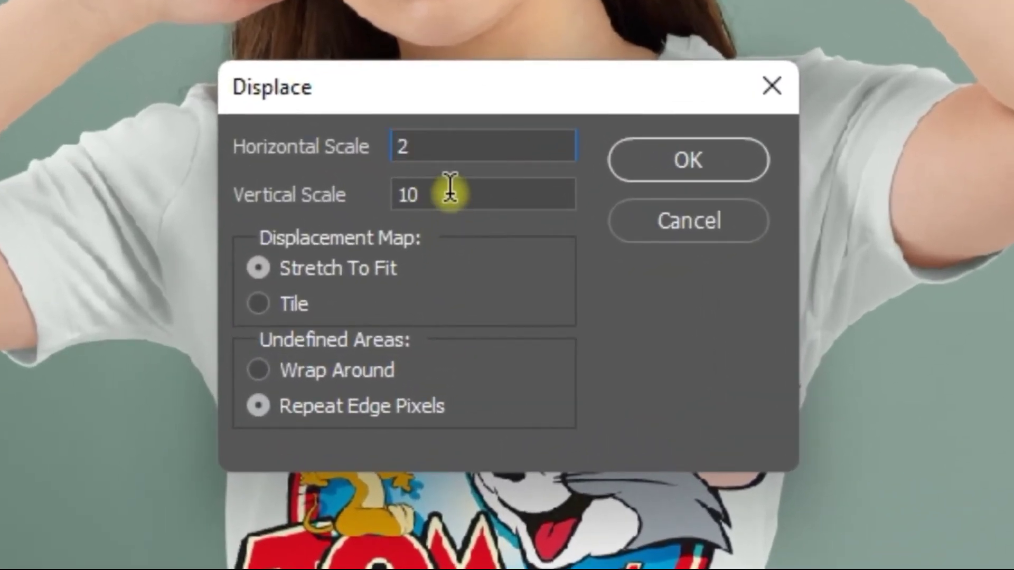
type("0")
left_click(550, 151)
left_click(698, 162)
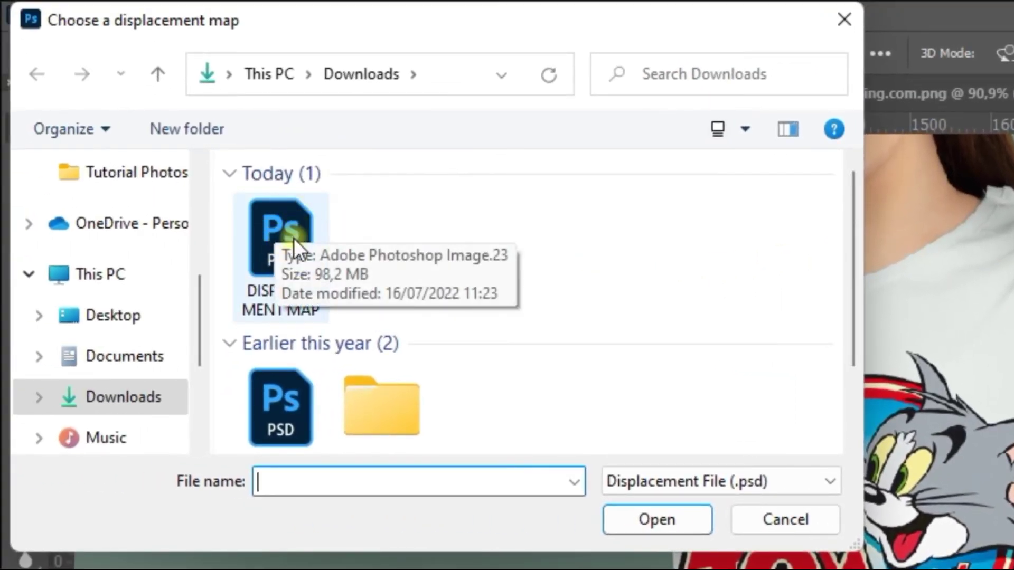
left_click(311, 234)
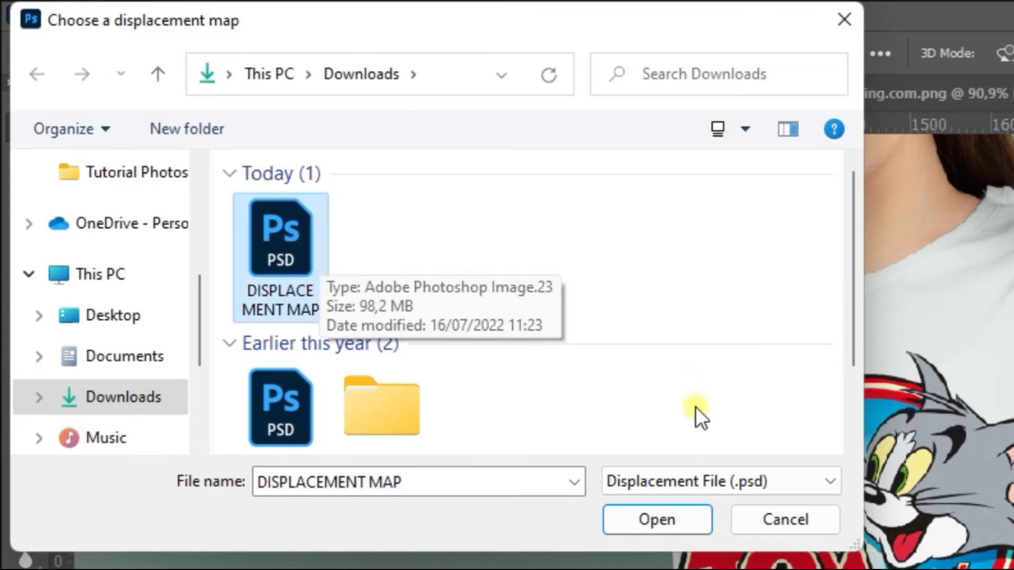
left_click(658, 519)
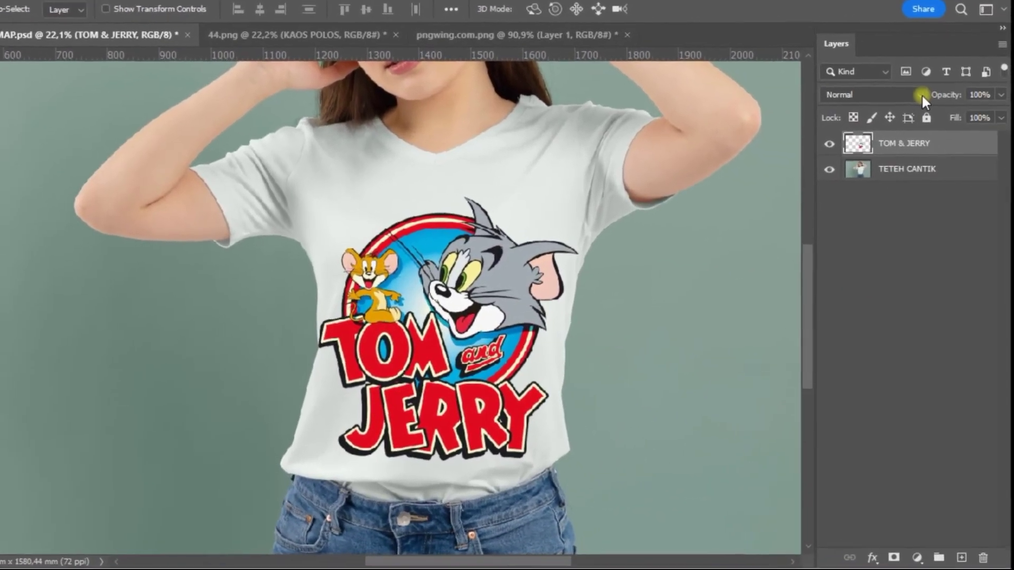
- Set the TOM & JERRY layer's blend mode to Multiply
left_click(925, 99)
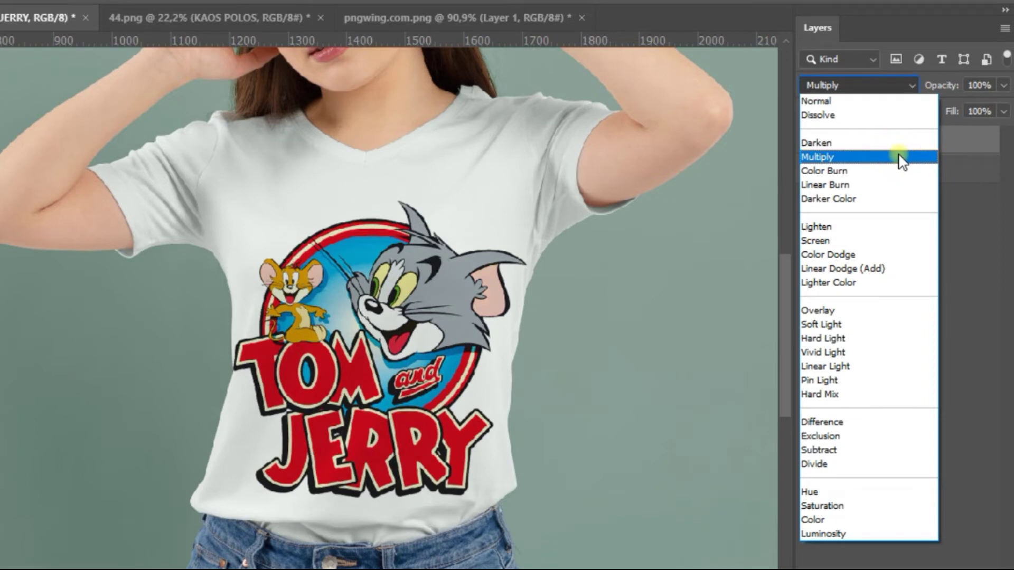
left_click(901, 158)
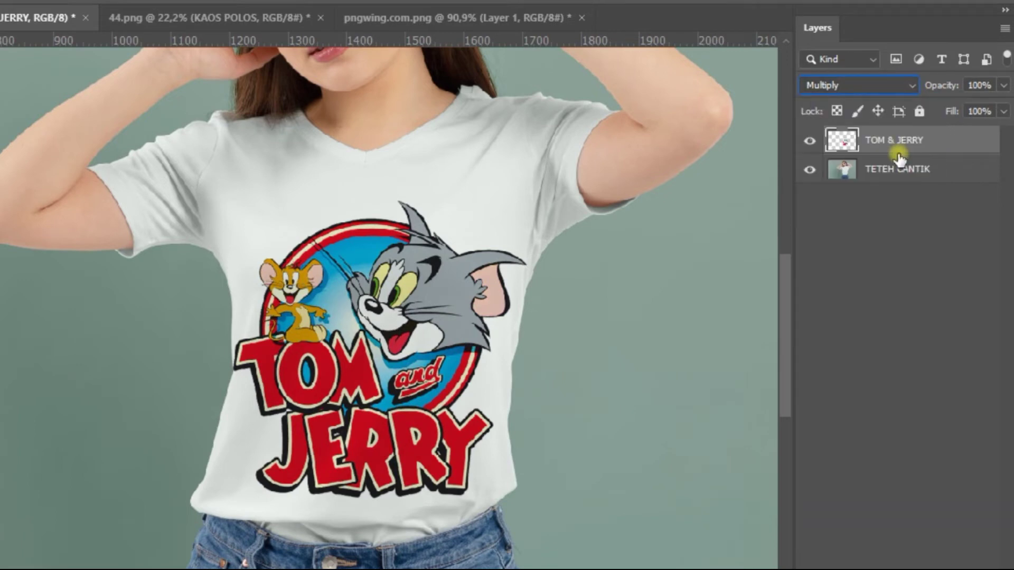
right_click(846, 142)
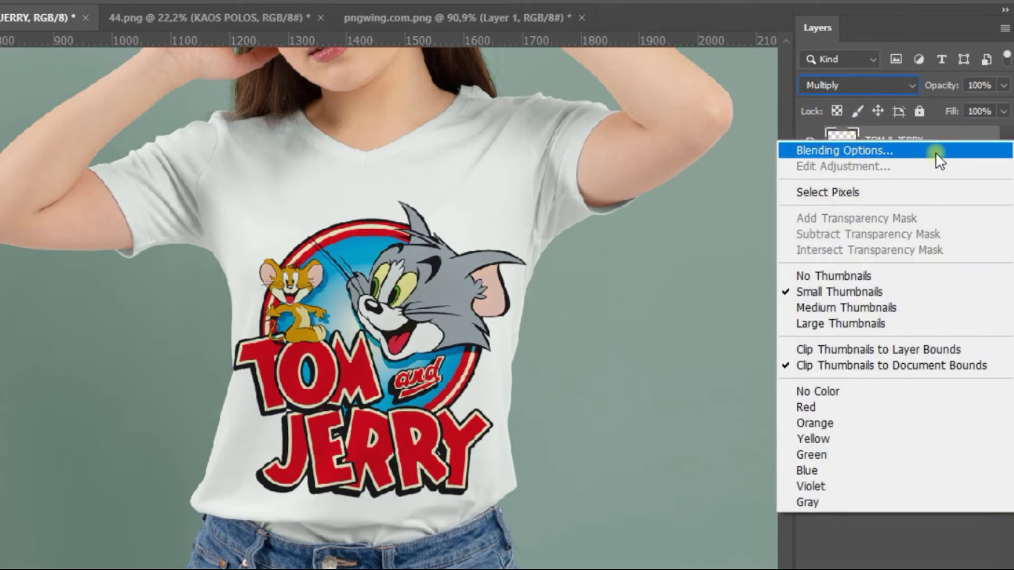
- Set the logo's Blend If to This Layer 0–234 and Underlying 86/119–224
left_click(937, 152)
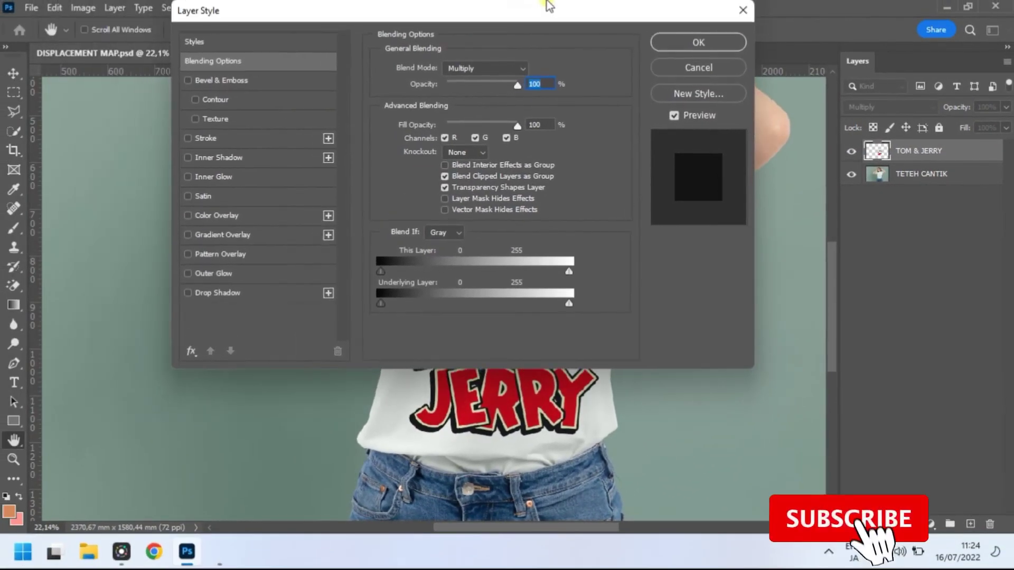
left_click_drag(556, 13, 926, 13)
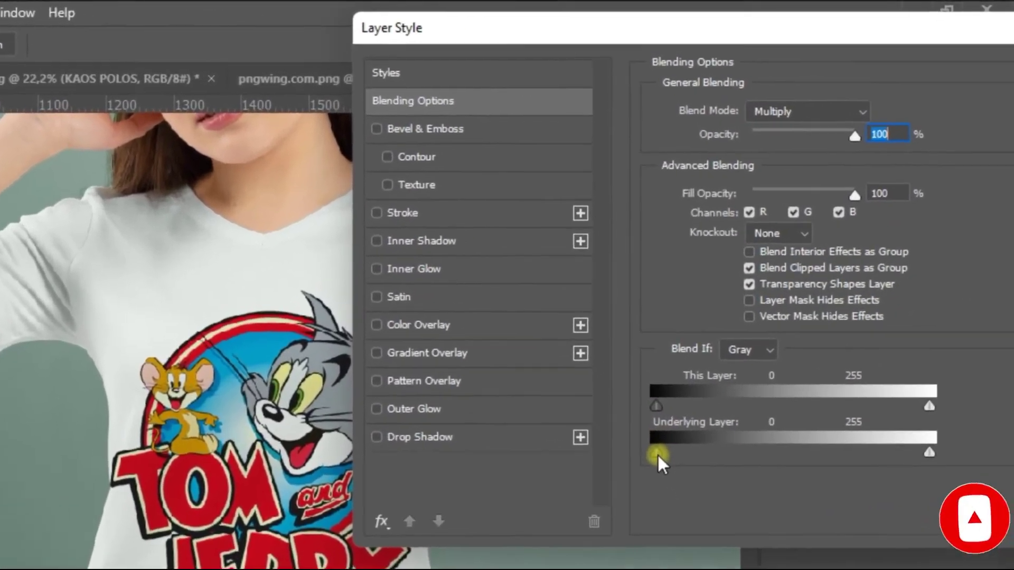
left_click_drag(768, 311, 769, 313)
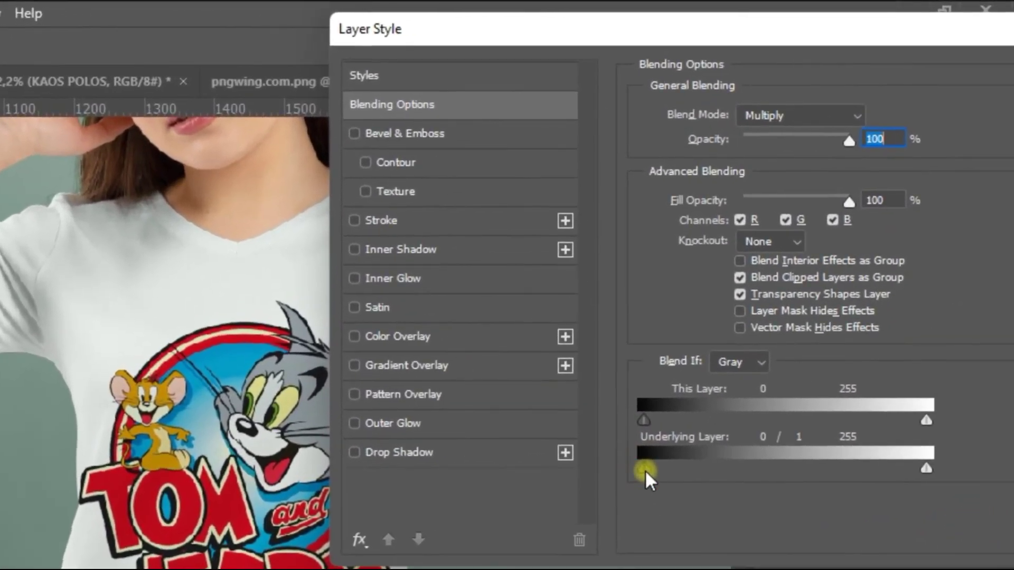
left_click_drag(926, 469, 893, 470)
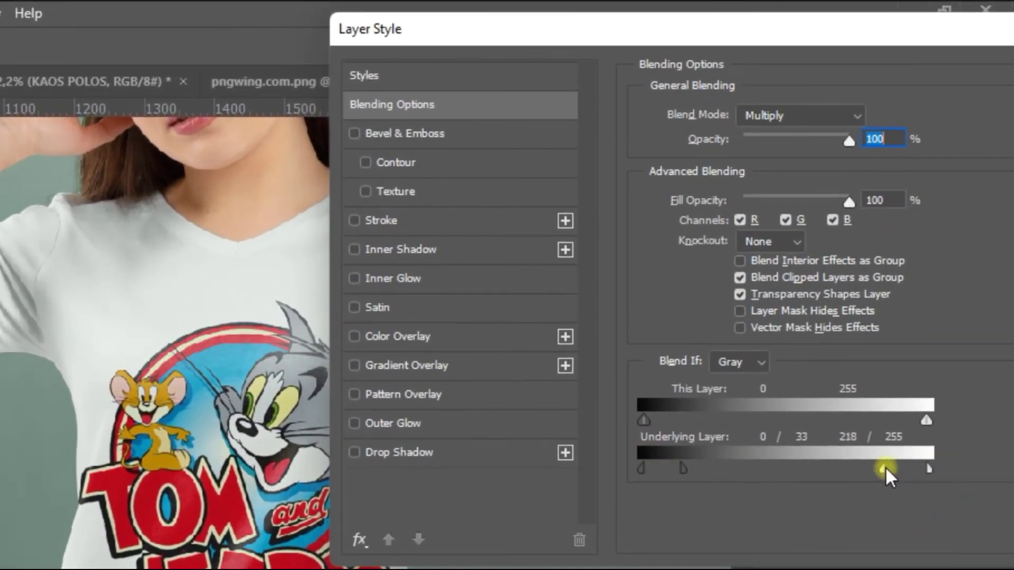
left_click_drag(923, 422, 905, 427)
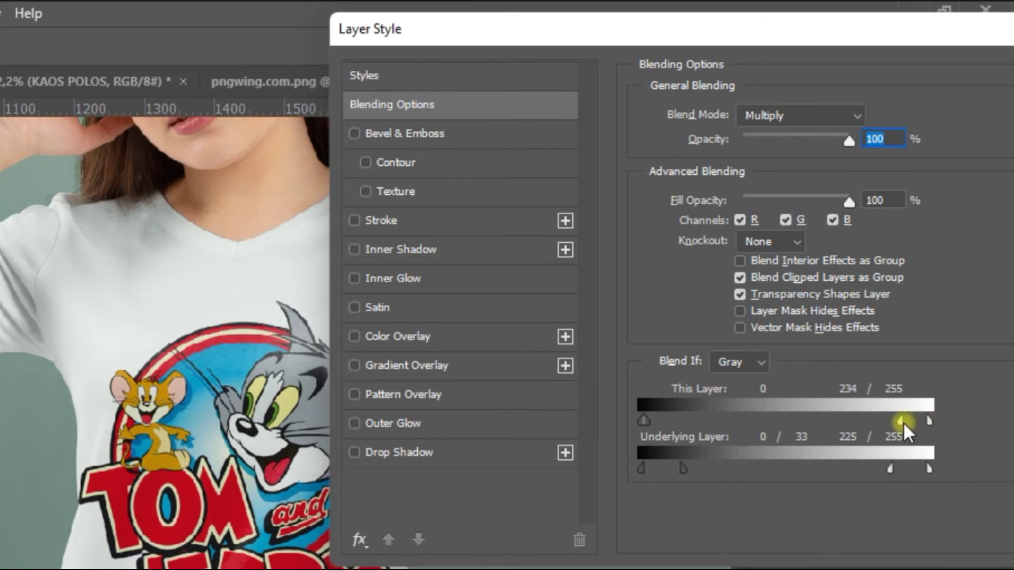
mouse_move(644, 422)
left_mouse_down()
mouse_move(665, 436)
mouse_move(645, 450)
mouse_move(731, 469)
mouse_move(817, 470)
mouse_move(778, 470)
left_mouse_up()
left_click_drag(641, 469, 739, 472)
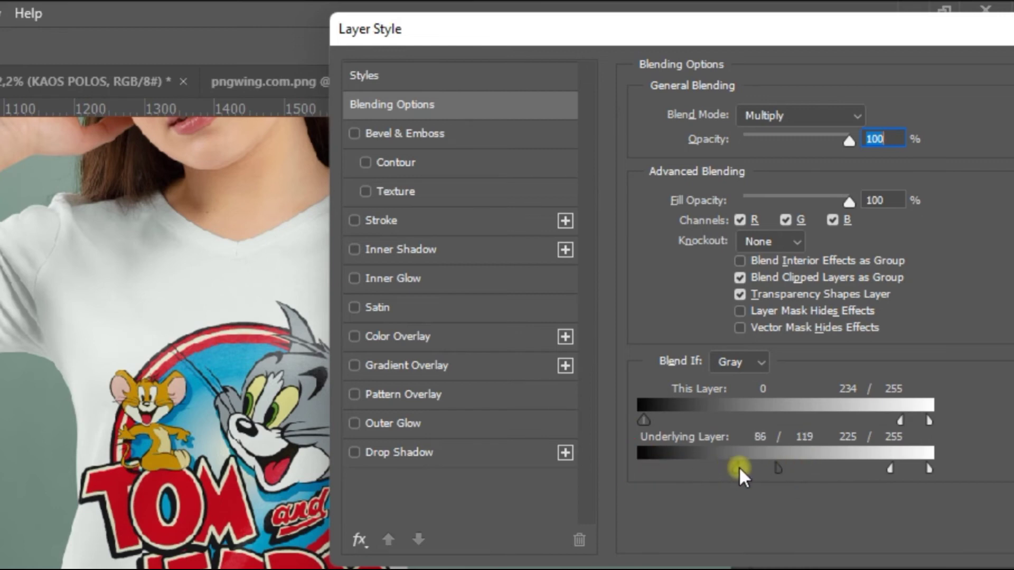
left_click_drag(889, 470, 895, 471)
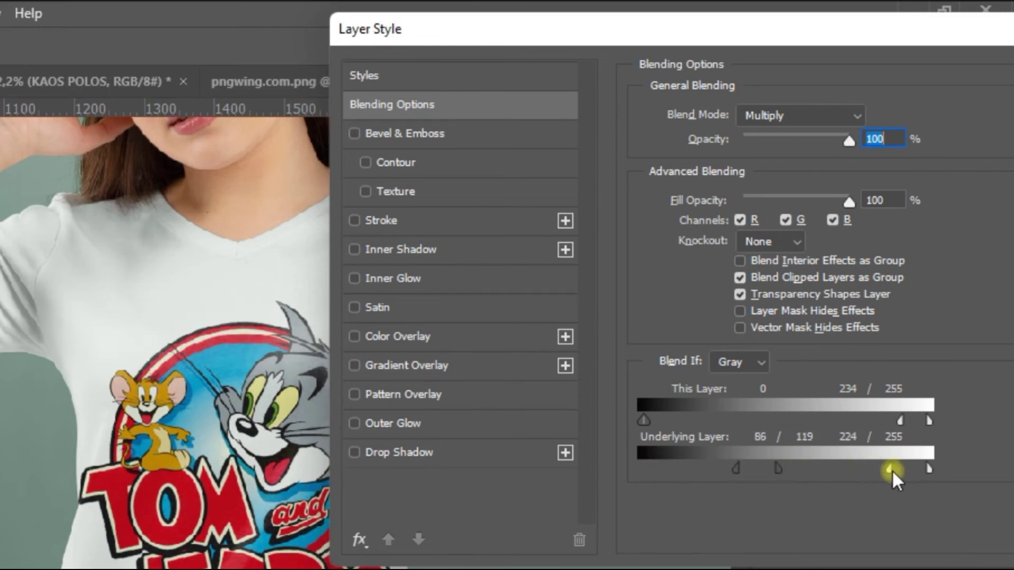
left_click_drag(784, 26, 749, 26)
left_click(969, 71)
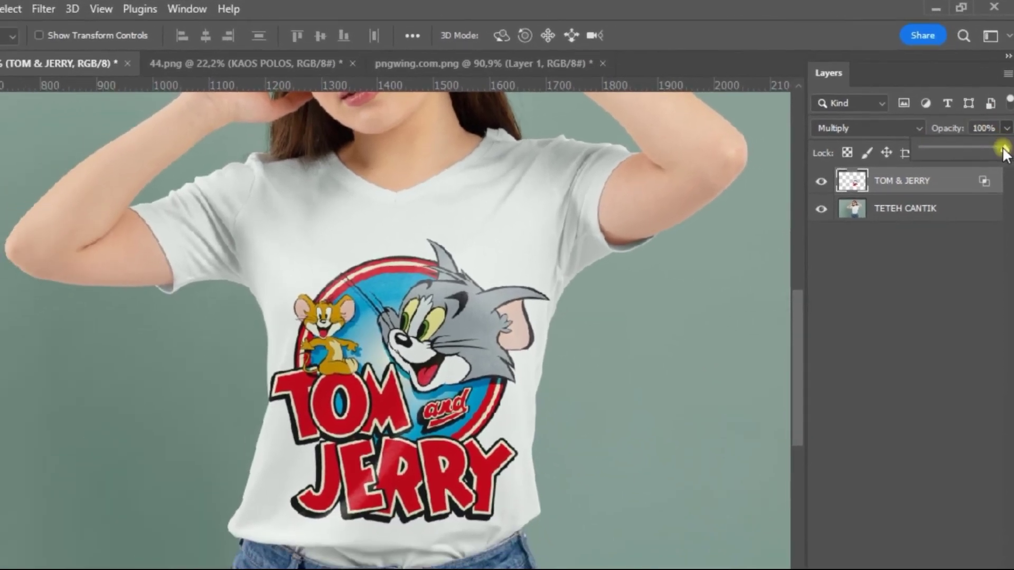
- Lower the TOM & JERRY layer's opacity to 95%
left_click_drag(1007, 142, 1003, 128)
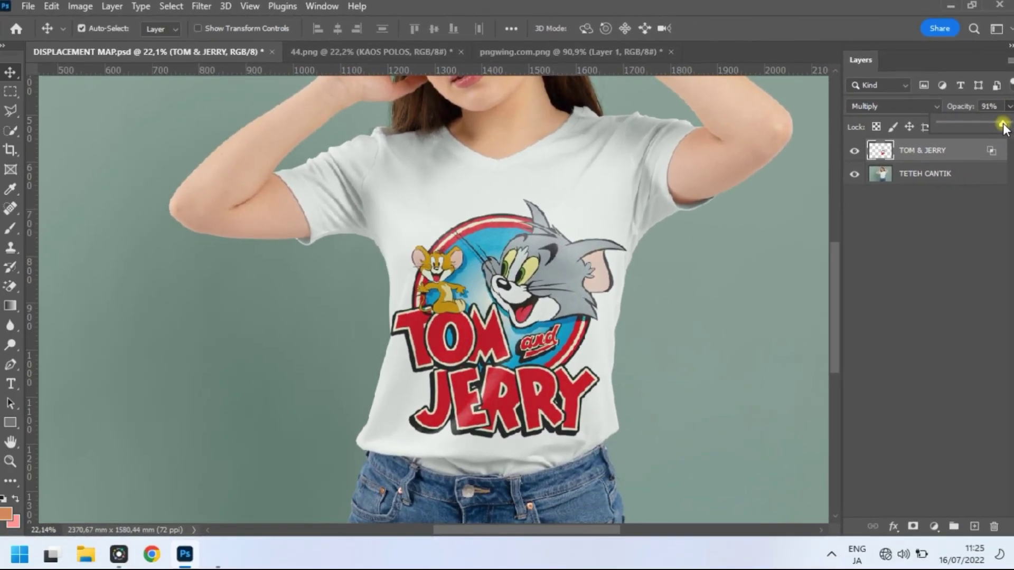
left_click_drag(998, 125, 1005, 126)
scroll(550, 350, "up", 2)
scroll(550, 350, "up", 2)
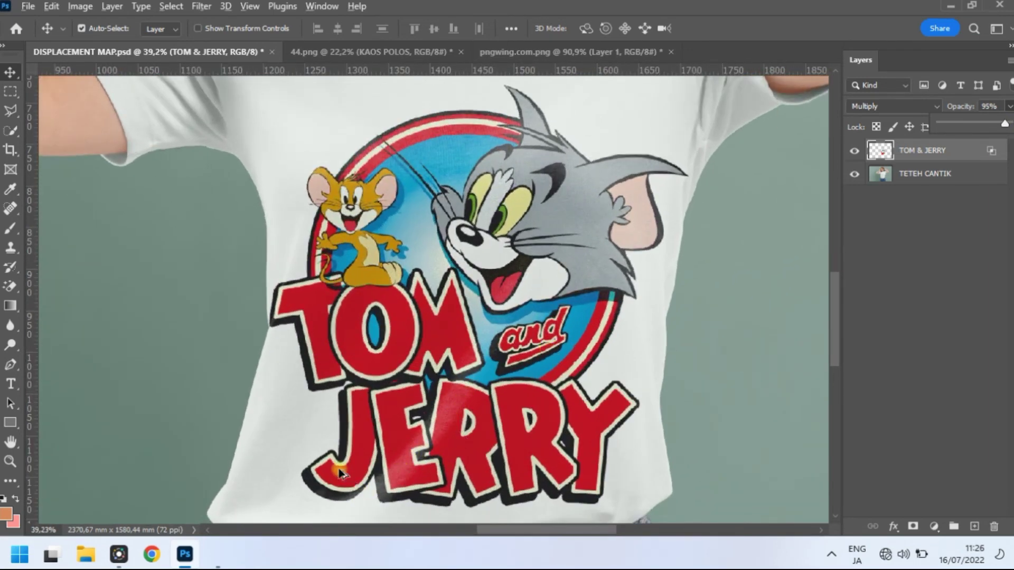
scroll(342, 477, "up", 1)
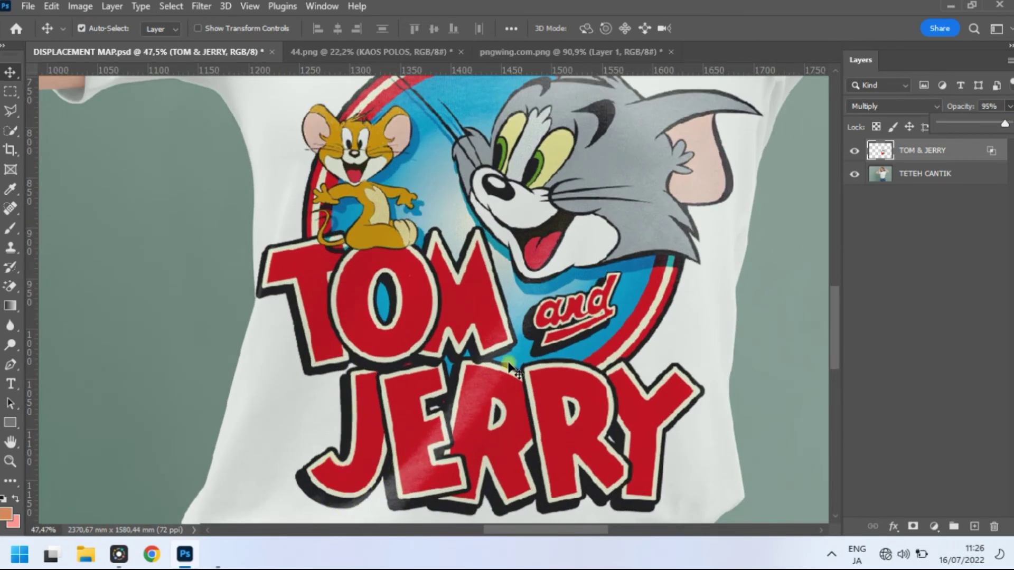
- Inspect the blended logo at 100% zoom, then fit the whole image on screen
left_click(10, 462)
right_click(443, 330)
left_click(454, 345)
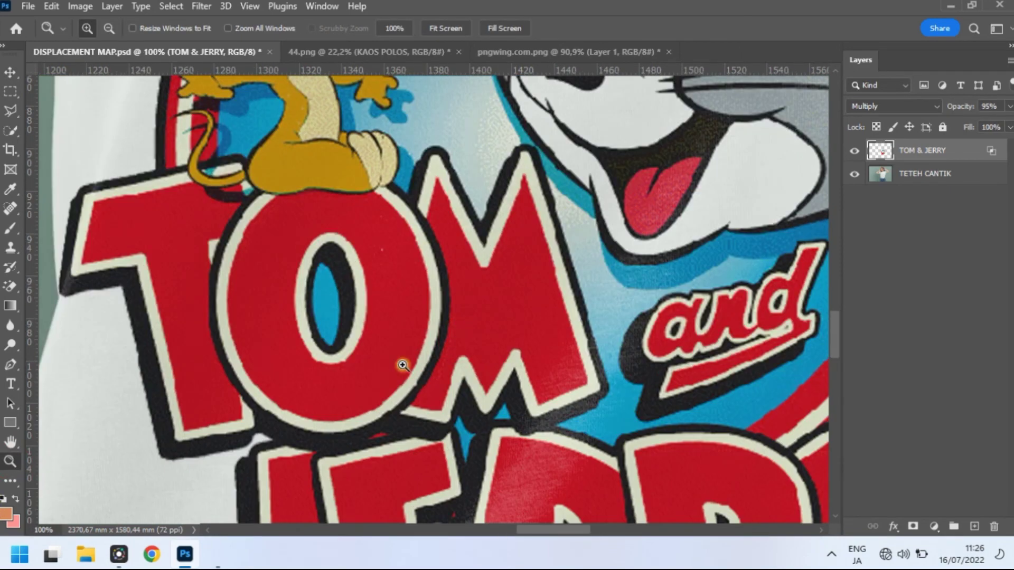
left_click(271, 329, "alt")
right_click(272, 330)
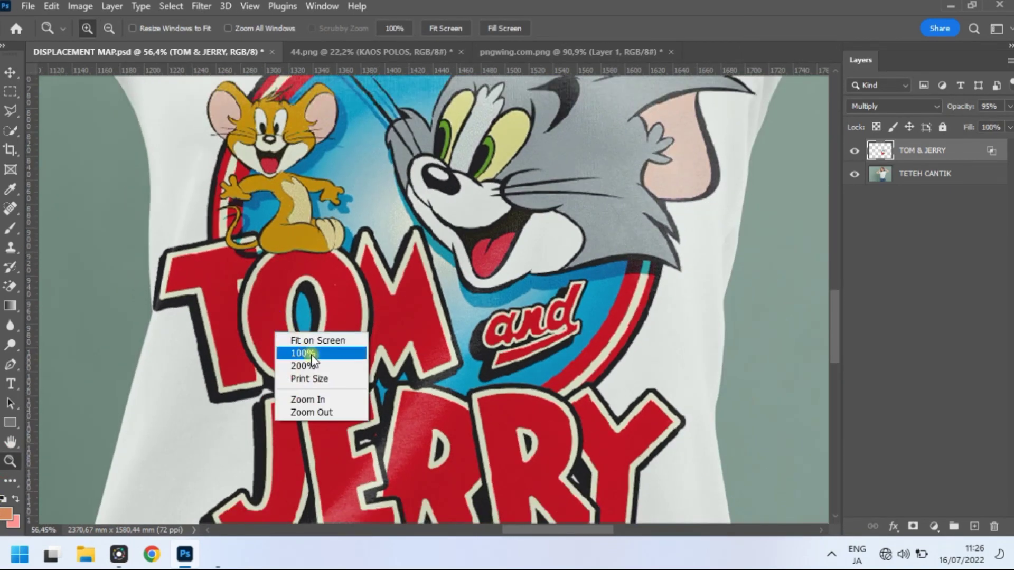
left_click(324, 338)
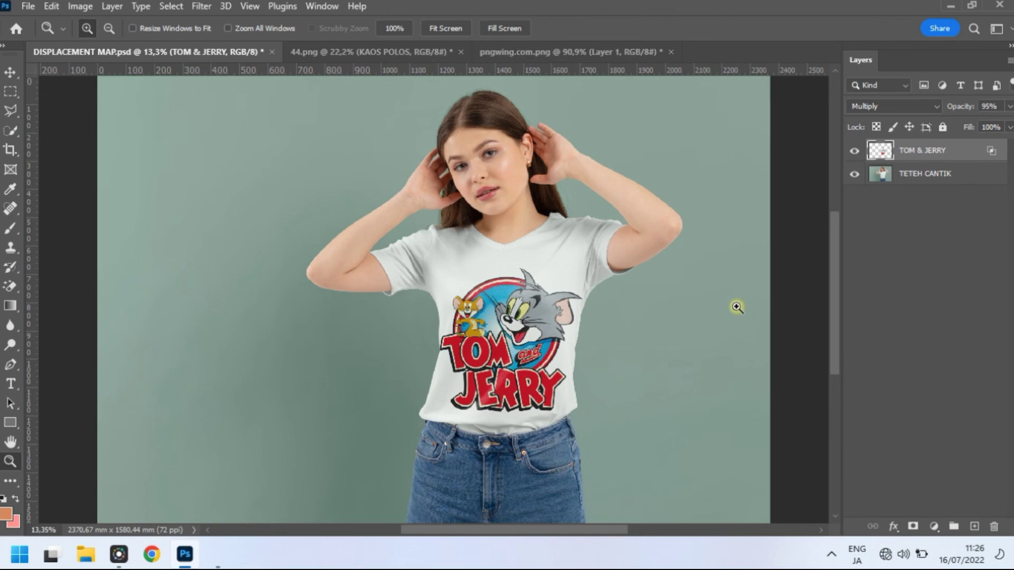